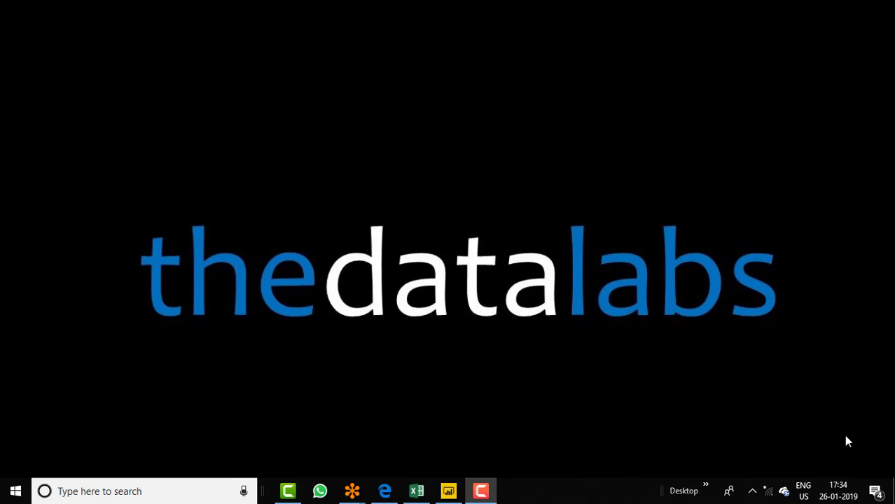
In Data view, collapse the Date and Sale field lists and show the Date table's 103 rows.
click(449, 491)
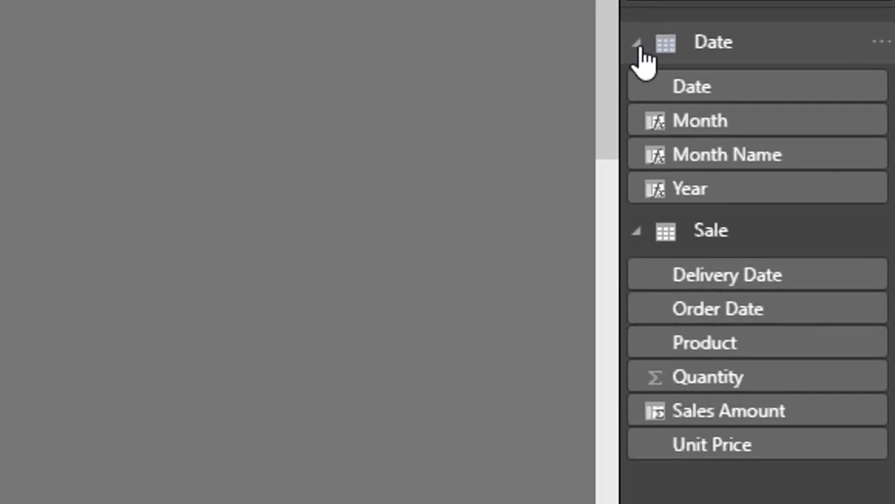
click(640, 47)
click(639, 84)
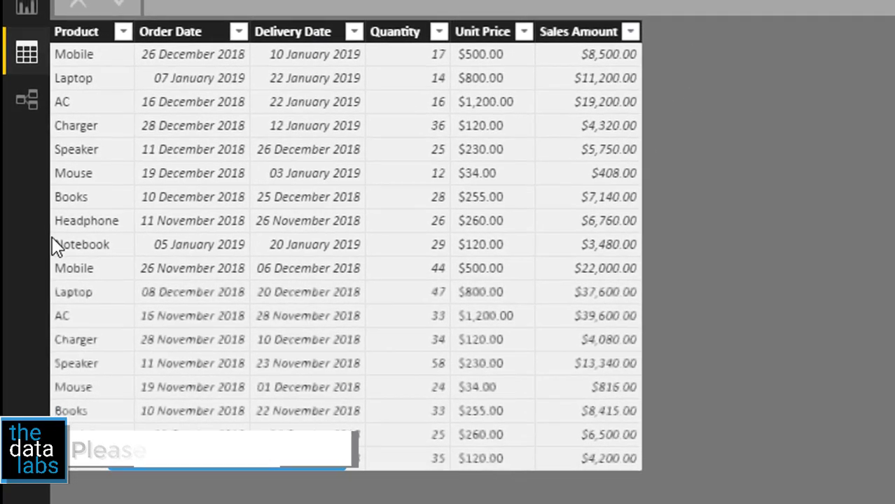
click(832, 166)
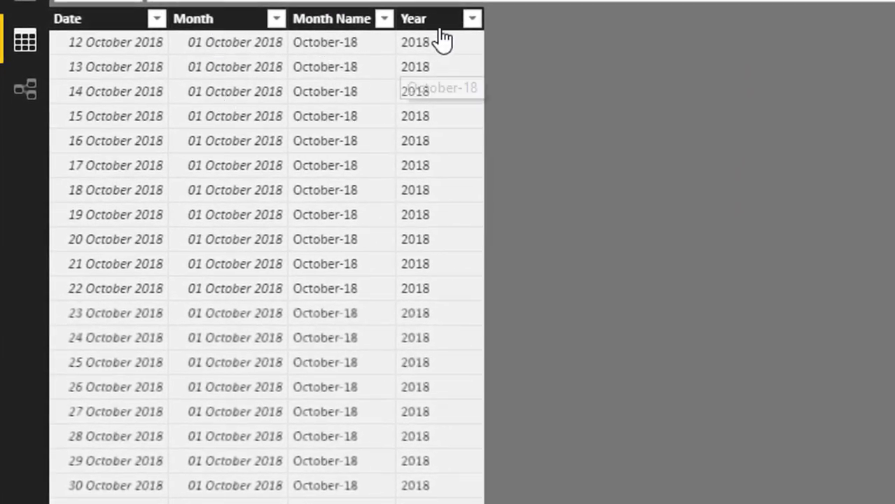
In the model diagram, select the active Order Date and inactive Delivery Date relationships between Date and Sale.
click(26, 98)
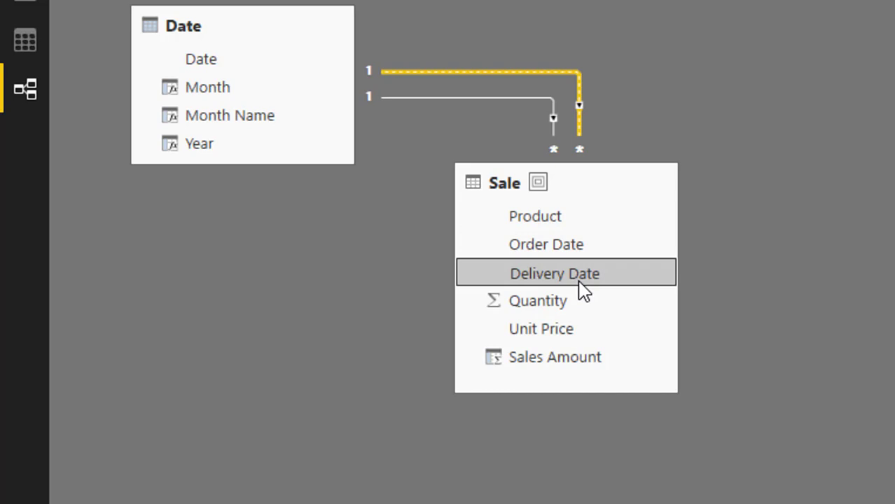
click(463, 105)
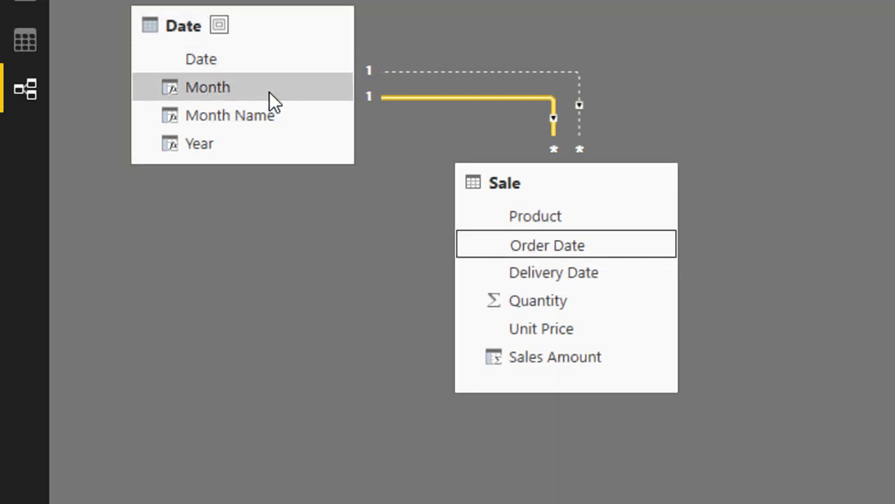
mouse_move(435, 101)
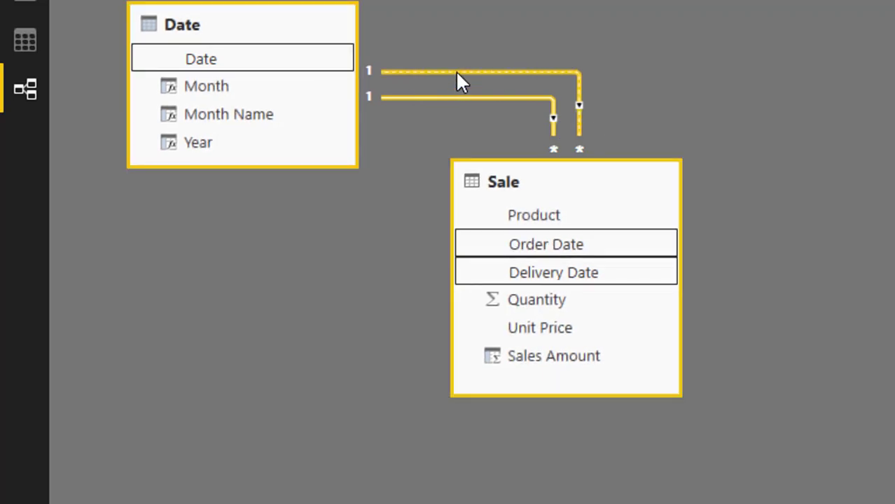
click(566, 79)
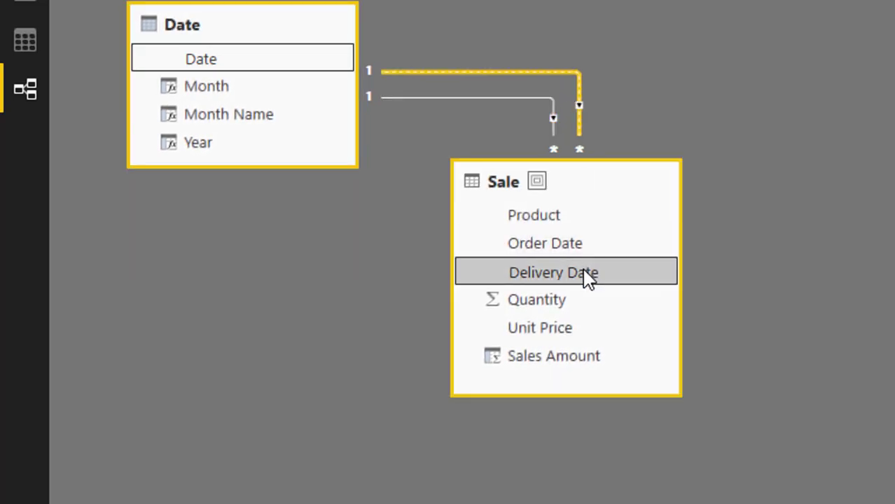
click(519, 98)
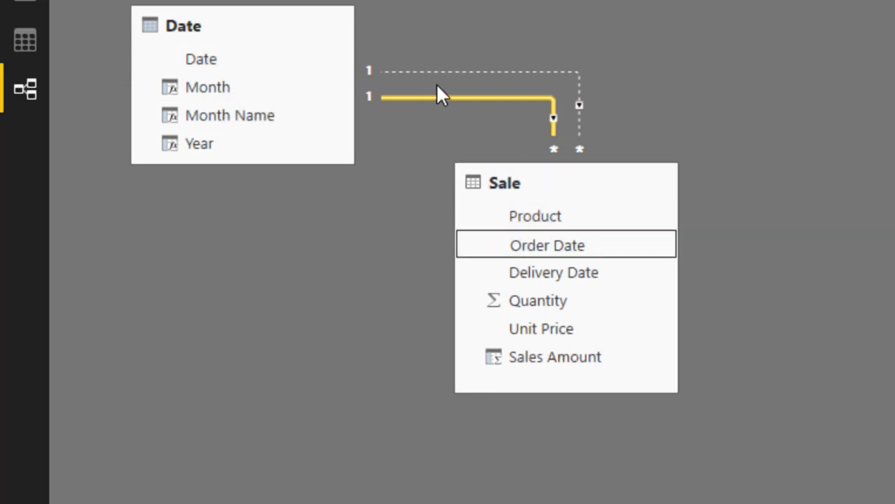
click(414, 72)
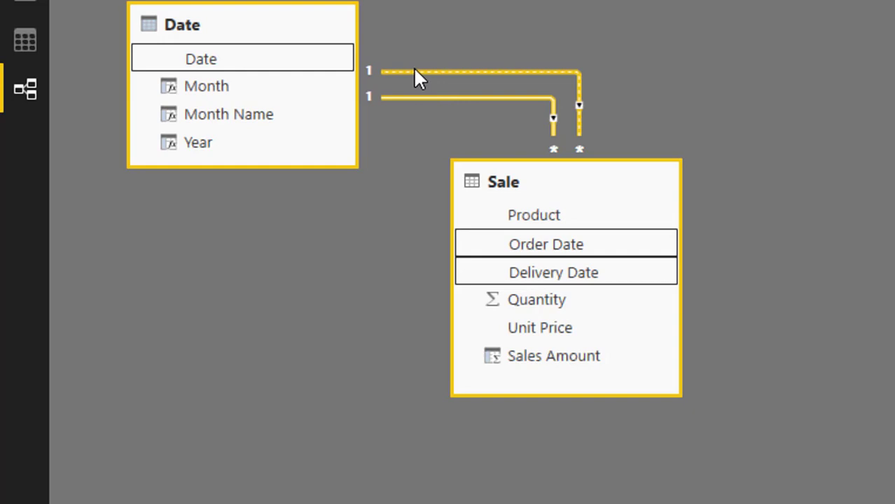
click(561, 394)
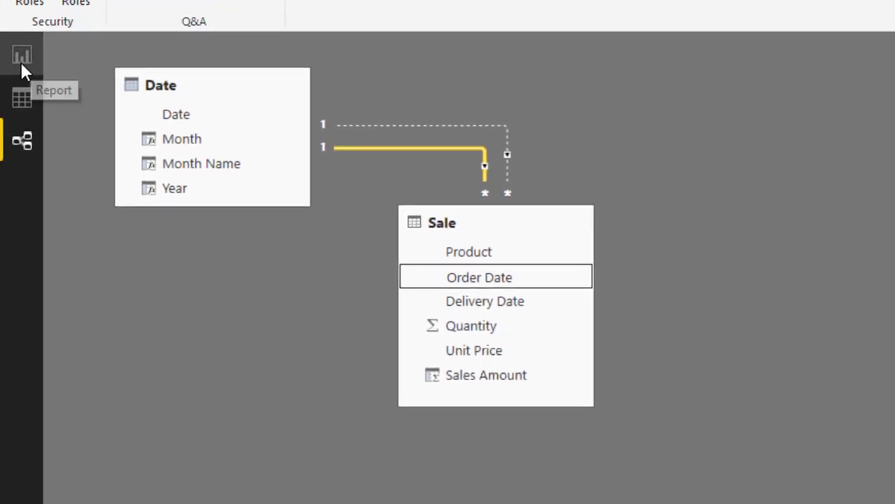
Select the Date and Total Sales table visual on the report, with Visualizations, Fields and Sale expanded.
click(21, 62)
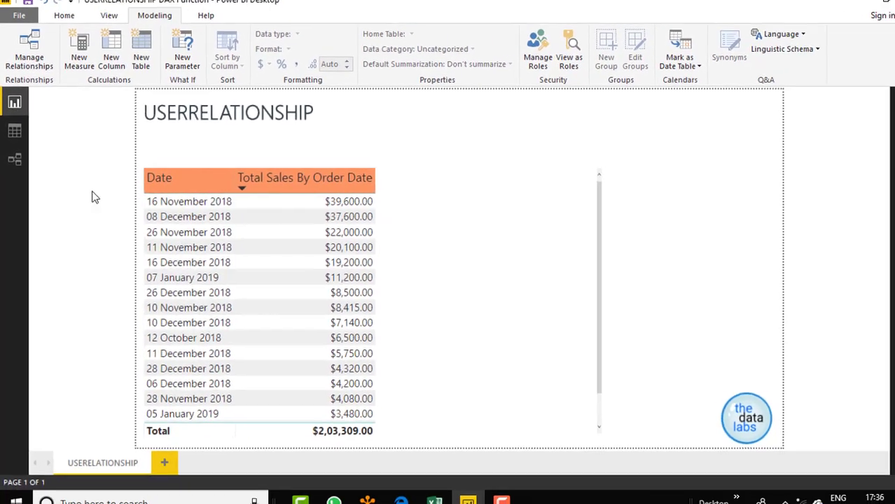
click(883, 125)
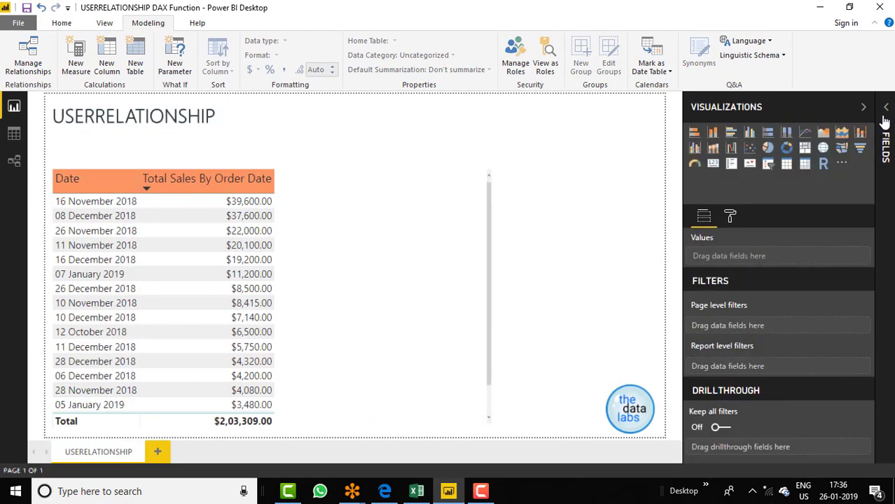
click(883, 112)
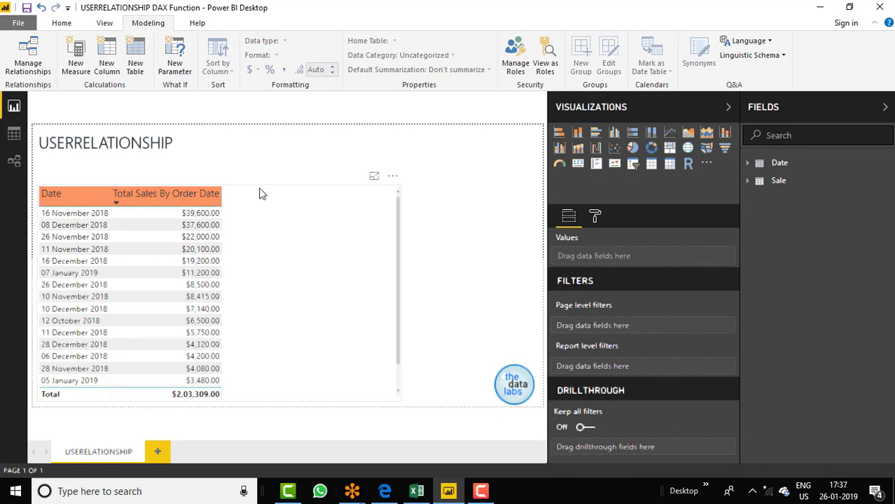
click(250, 215)
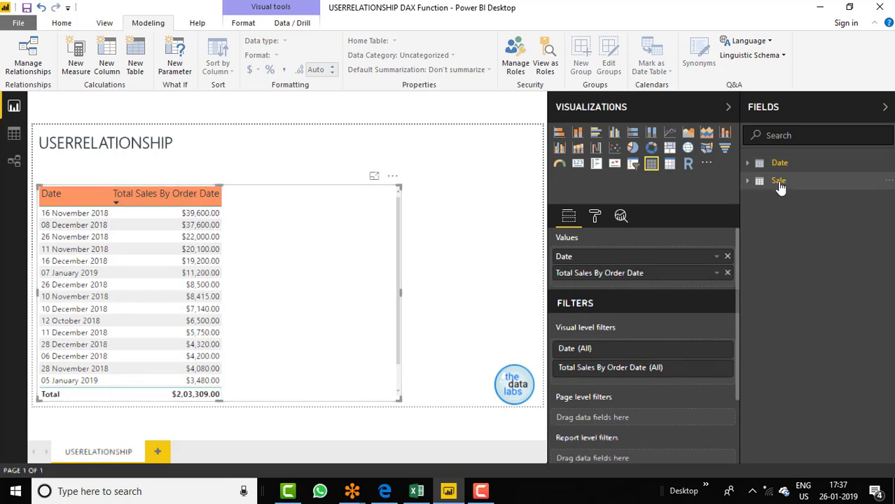
click(778, 185)
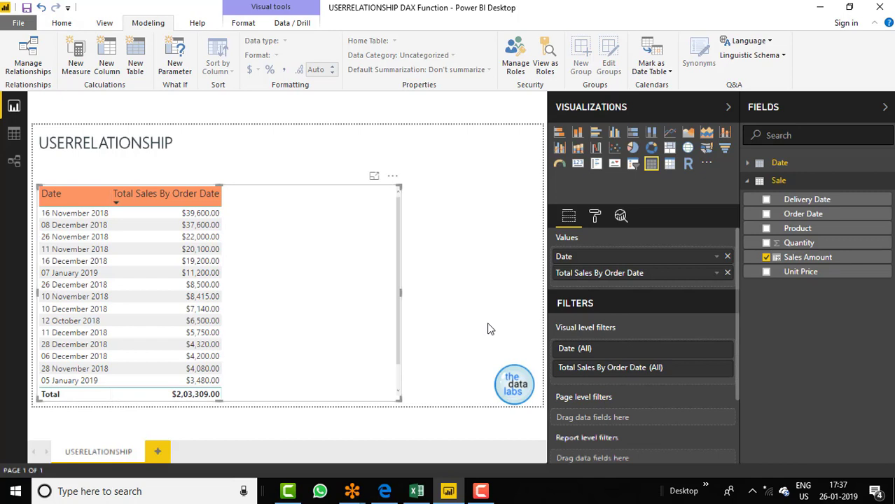
Start a new Sale measure: Total Sales by Delivery Date= CALCULATE(SUM(Sale[Sales Amount]),.
right_click(778, 182)
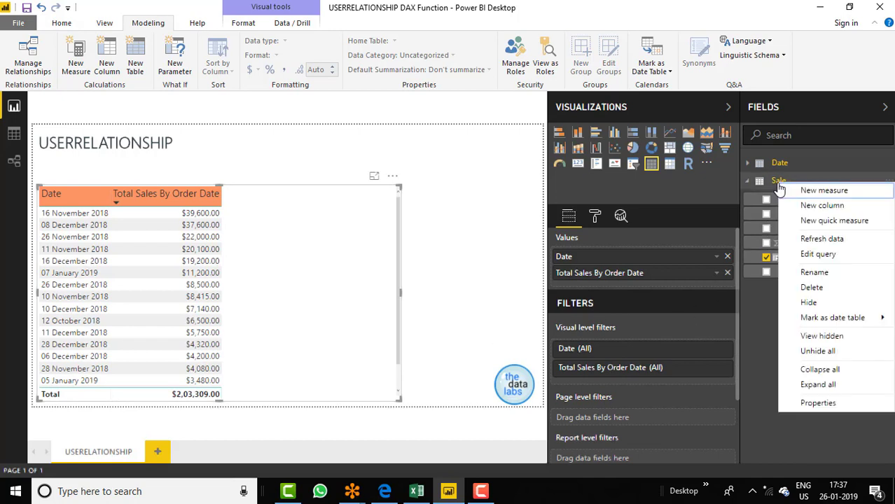
key(Escape)
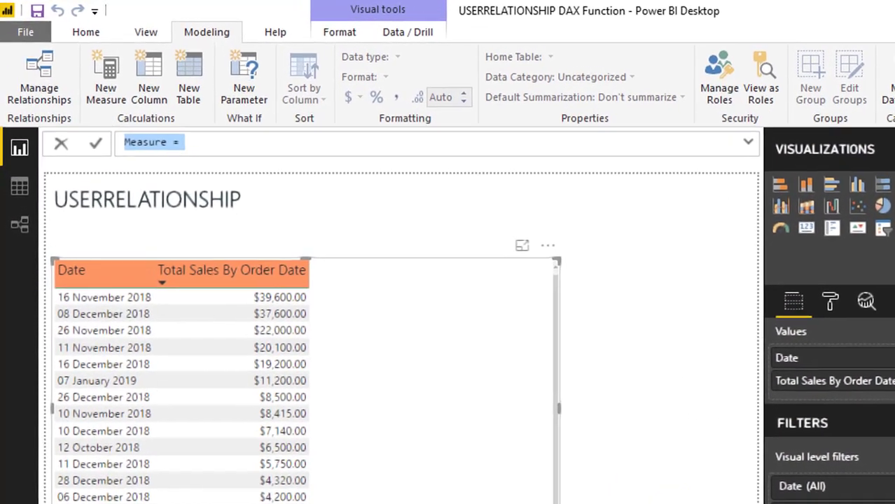
text(Total Sales)
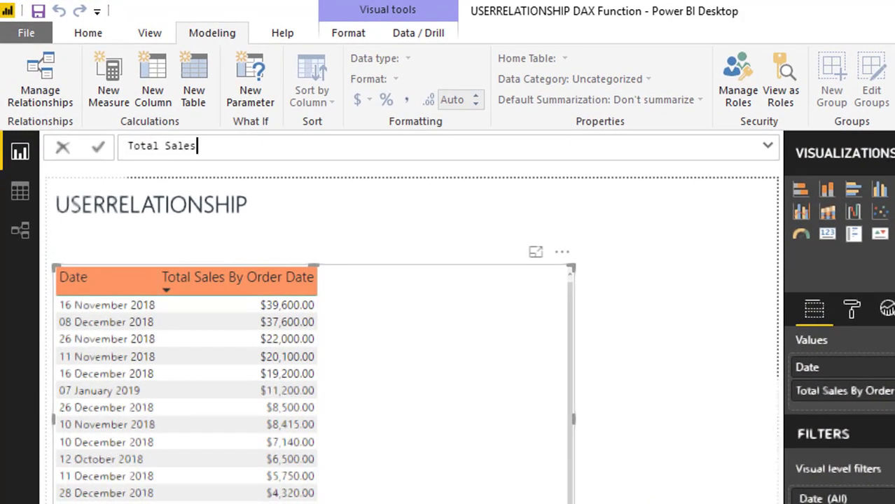
text( by Deli)
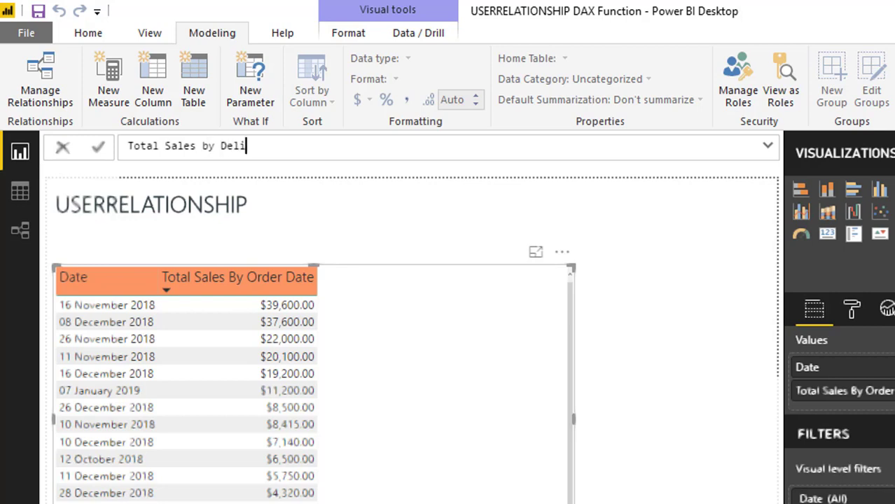
text(very Date= cal)
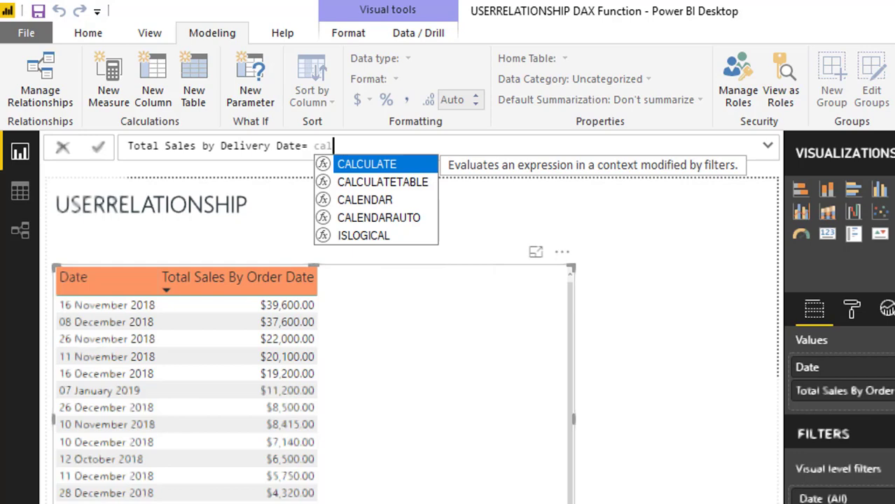
key(Tab)
text(sum)
key(Tab)
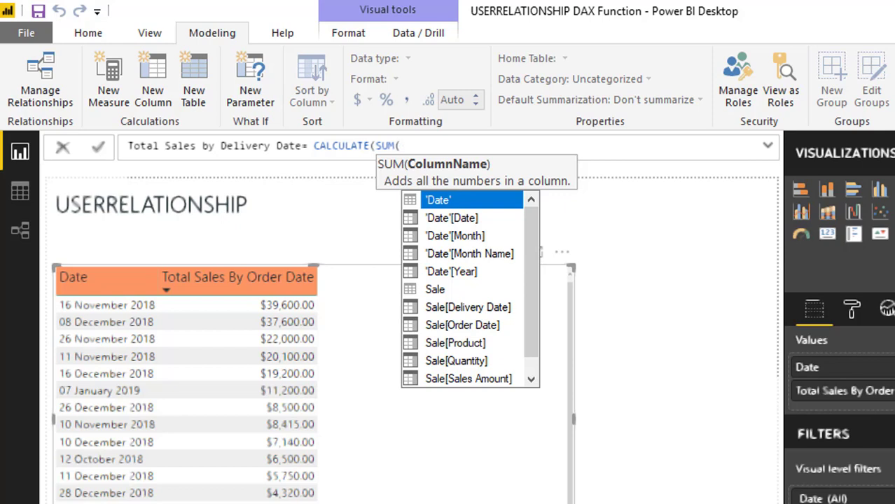
text(sale)
key(Down)
key(Down)
key(Down)
key(Down)
key(Down)
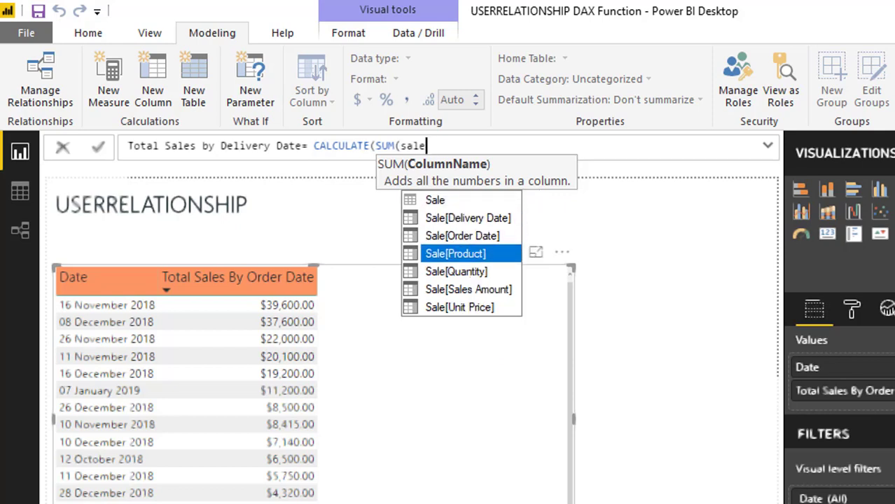
key(Tab)
text(),)
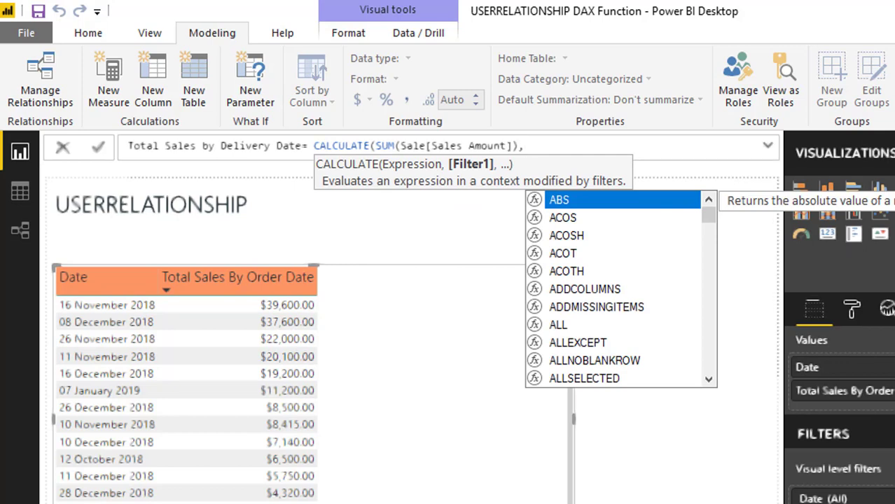
Finish the formula with USERELATIONSHIP('Date'[Date], Sale[Delivery Date])) and expand the formula bar.
text(user)
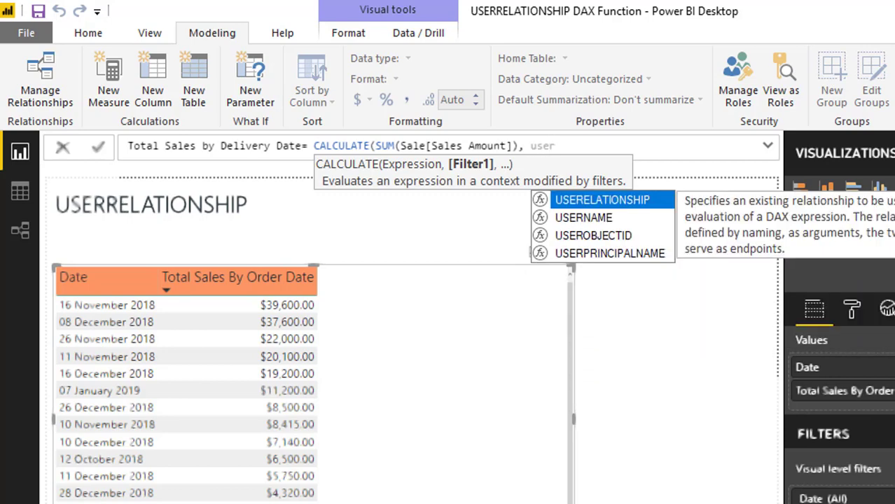
key(Tab)
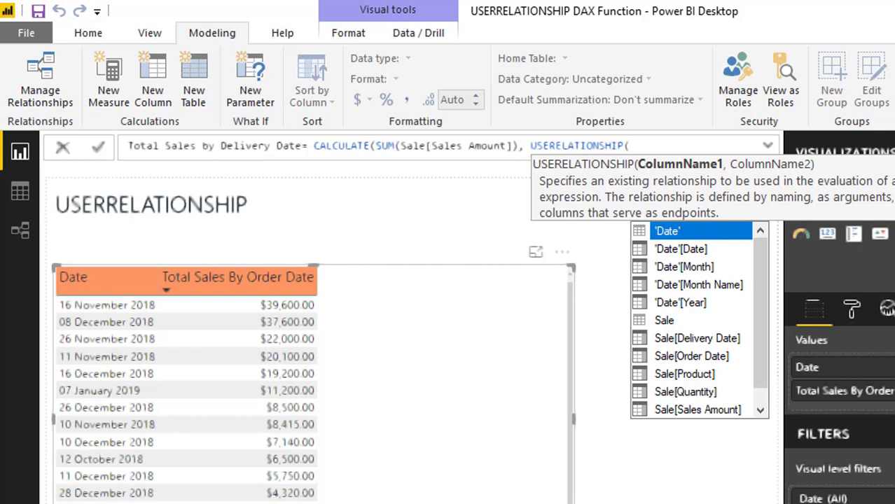
text(date)
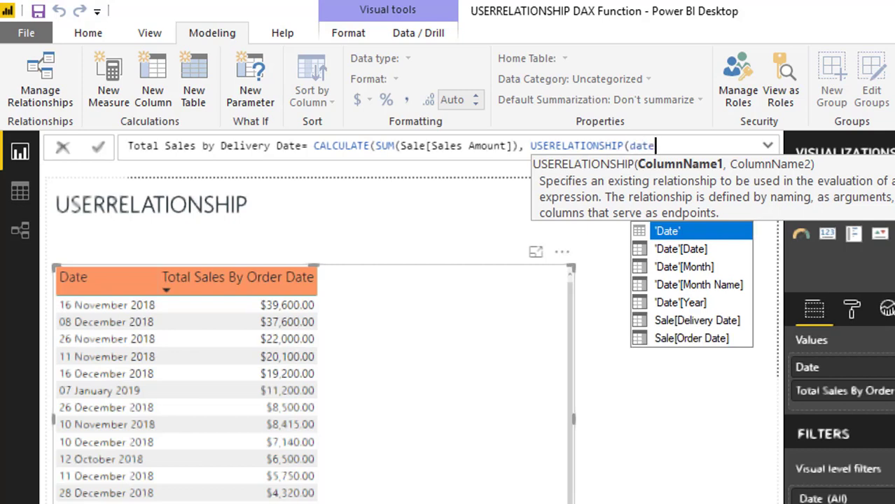
key(Down)
key(Tab)
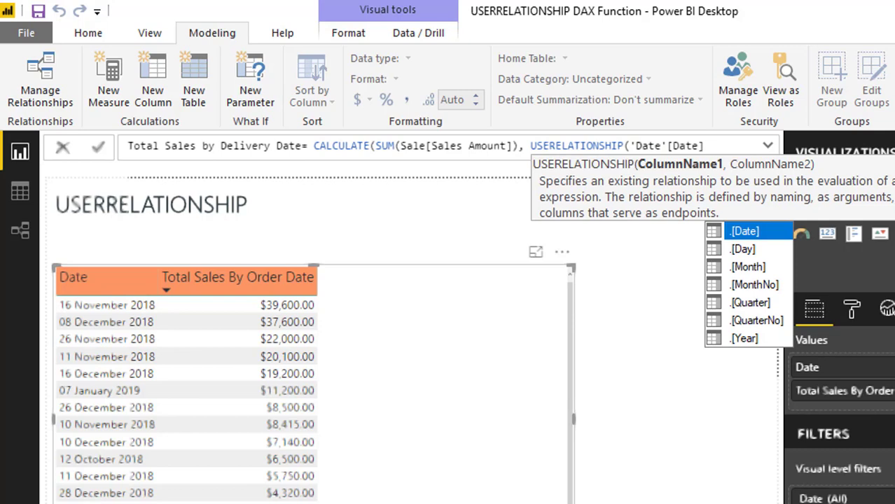
text(,)
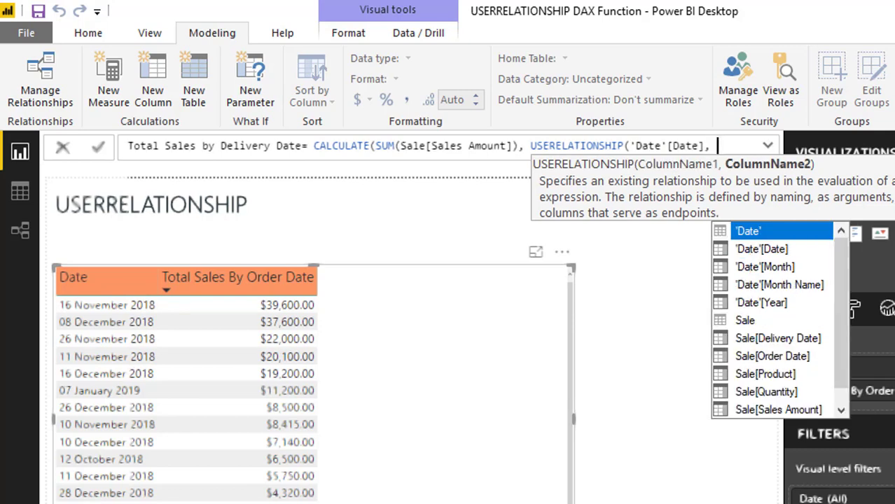
text(del)
key(Tab)
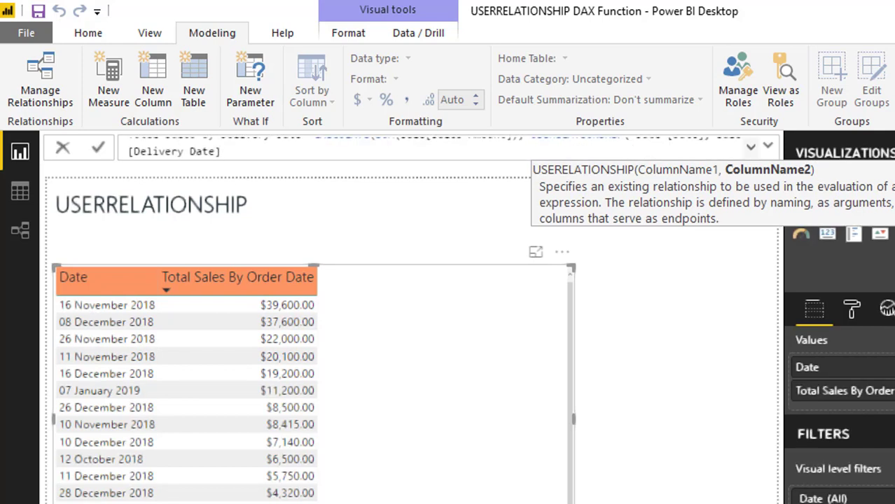
text()))
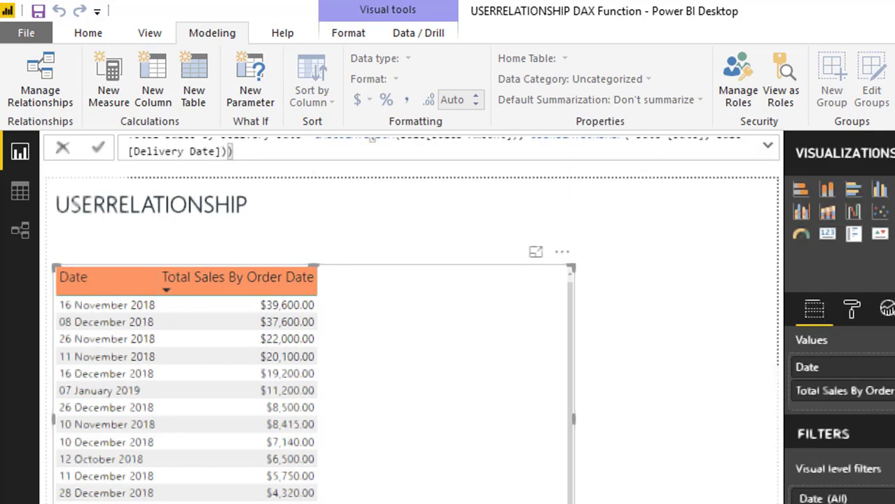
click(767, 146)
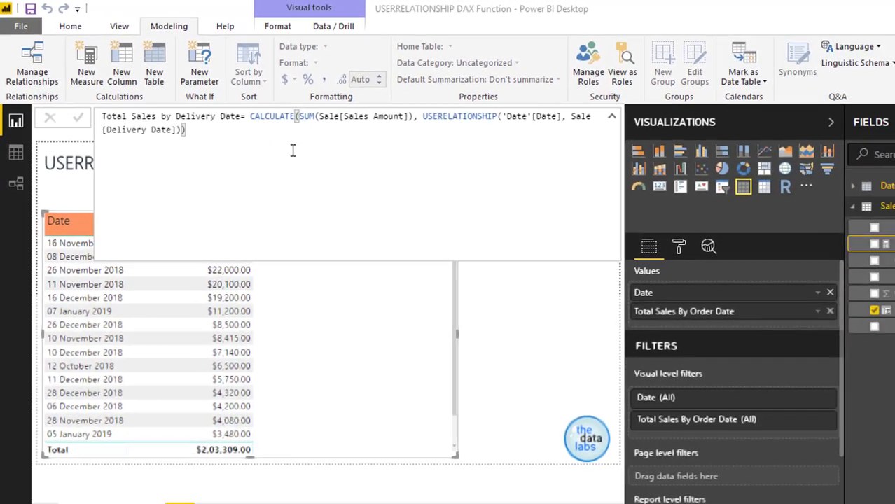
Commit the measure and format it as $ English (United States) currency.
key(Return)
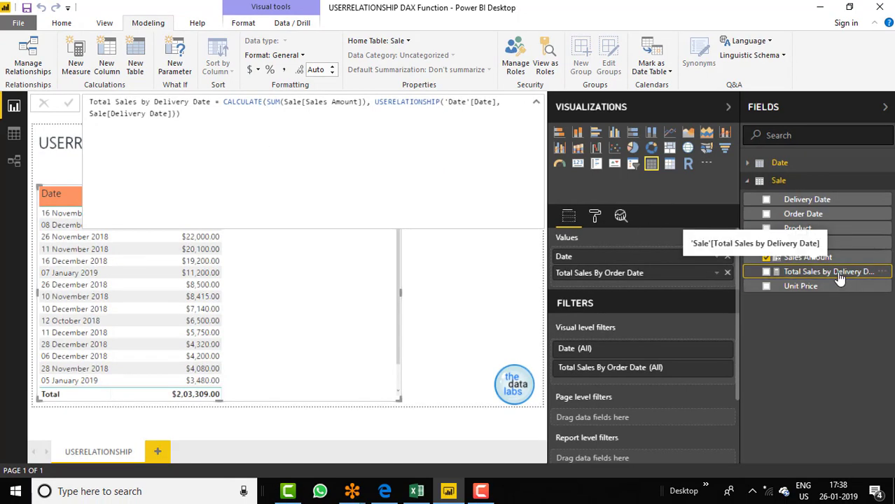
click(257, 70)
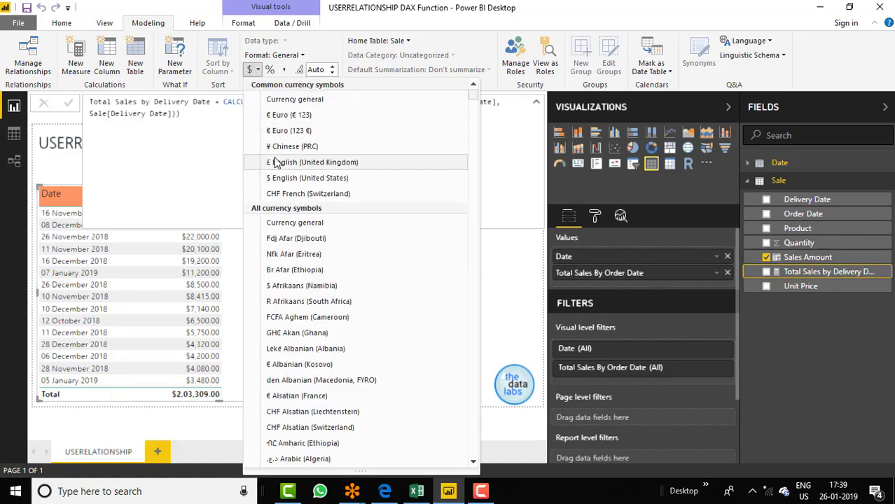
click(274, 179)
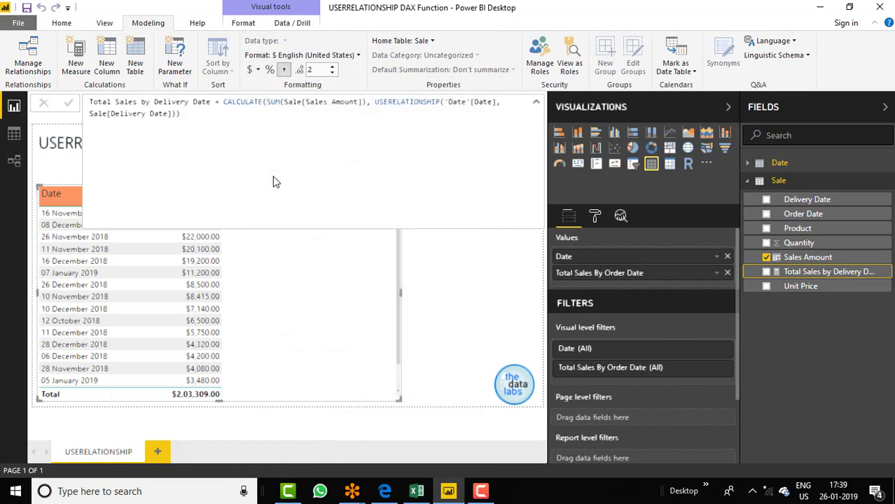
click(534, 104)
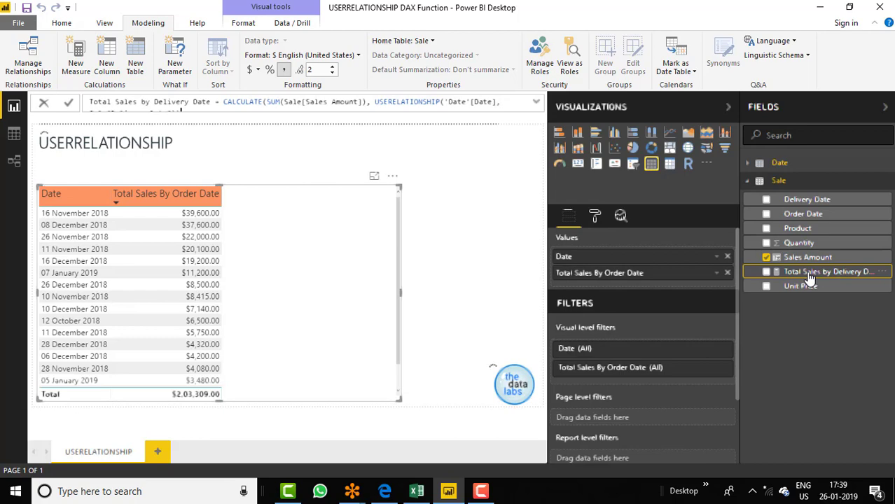
Drag Total Sales by Delivery Date onto the table visual as a new column.
drag(808, 278, 272, 268)
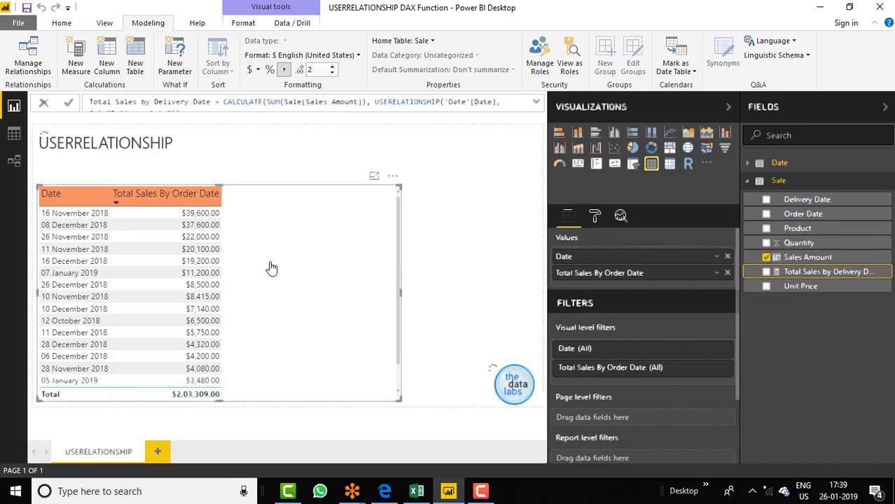